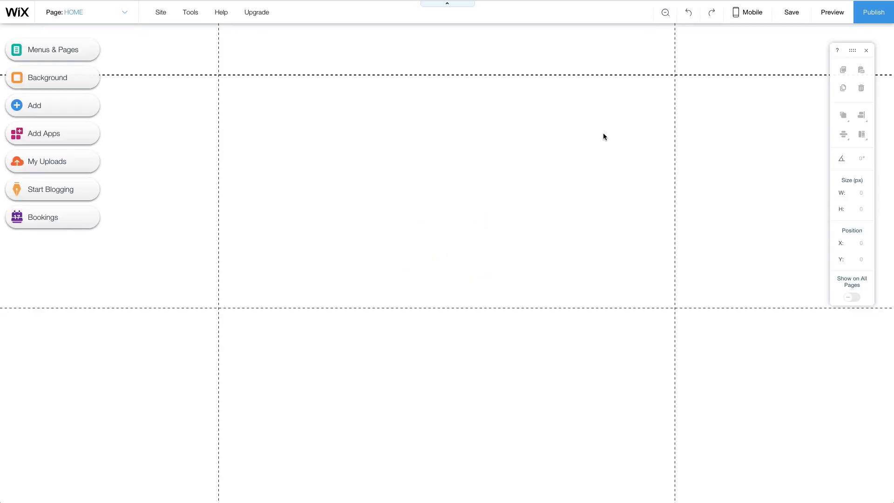
# Step: Save the site under a free Wix.com domain with the address ending my-website
pyautogui.click(792, 13)
pyautogui.write('my-website')
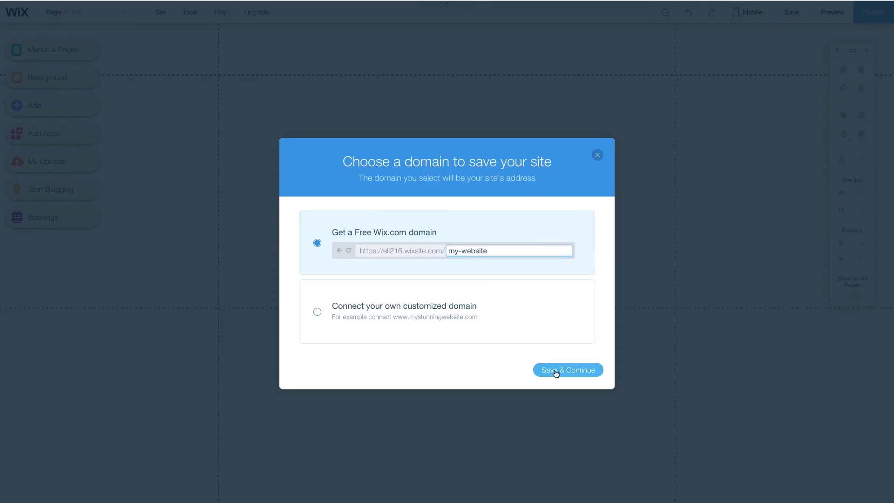
pyautogui.click(555, 371)
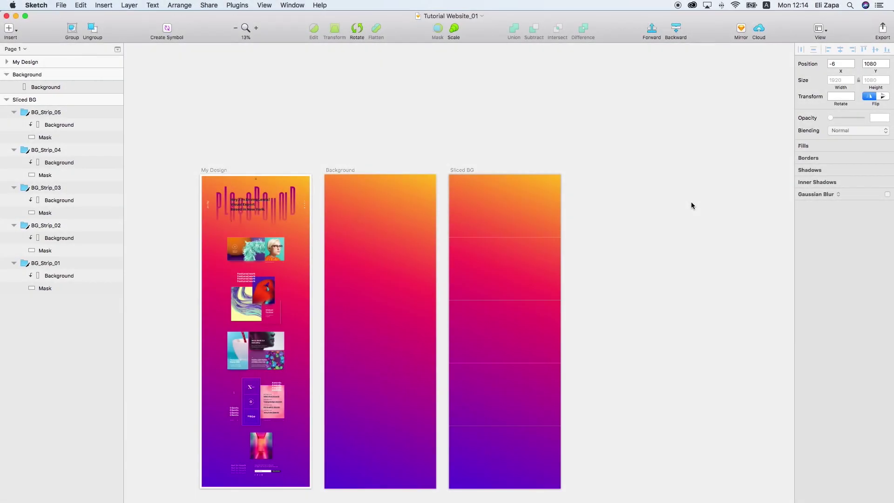
# Step: In Sketch, select all five background strips on the Sliced BG artboard, BG_Strip_01 to BG_Strip_05
pyautogui.click(515, 214)
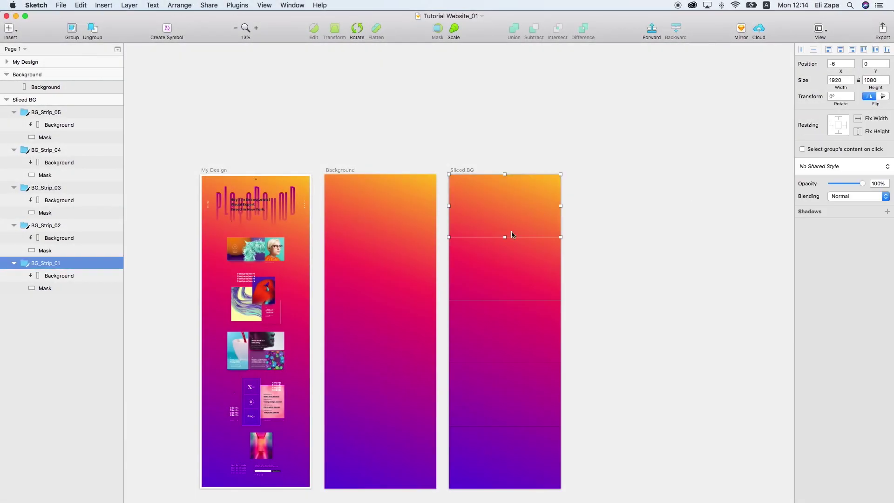
pyautogui.keyDown('shift'); pyautogui.click(522, 259); pyautogui.keyUp('shift')
pyautogui.keyDown('shift'); pyautogui.click(538, 326); pyautogui.keyUp('shift')
pyautogui.keyDown('shift'); pyautogui.click(532, 391); pyautogui.keyUp('shift')
pyautogui.keyDown('shift'); pyautogui.click(531, 438); pyautogui.keyUp('shift')
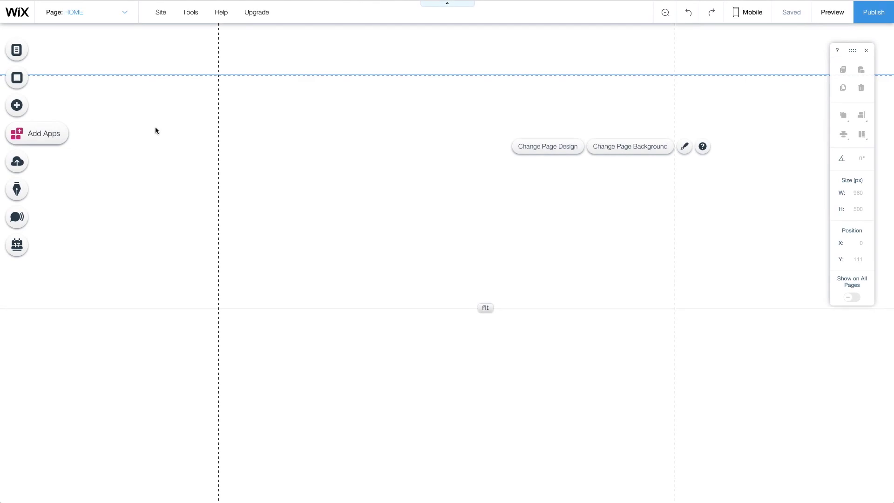
# Step: In the Wix editor, set the HOME page layout to No Header & Footer
pyautogui.click(17, 55)
pyautogui.click(243, 81)
pyautogui.click(281, 81)
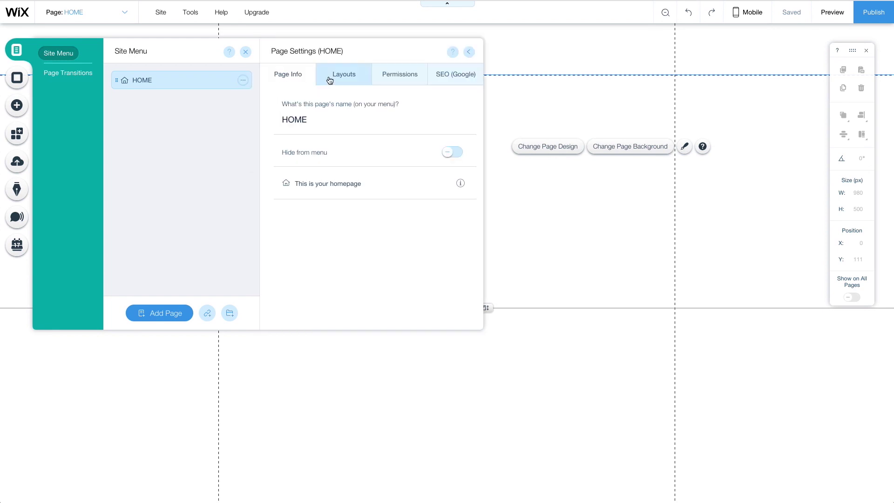
pyautogui.click(346, 77)
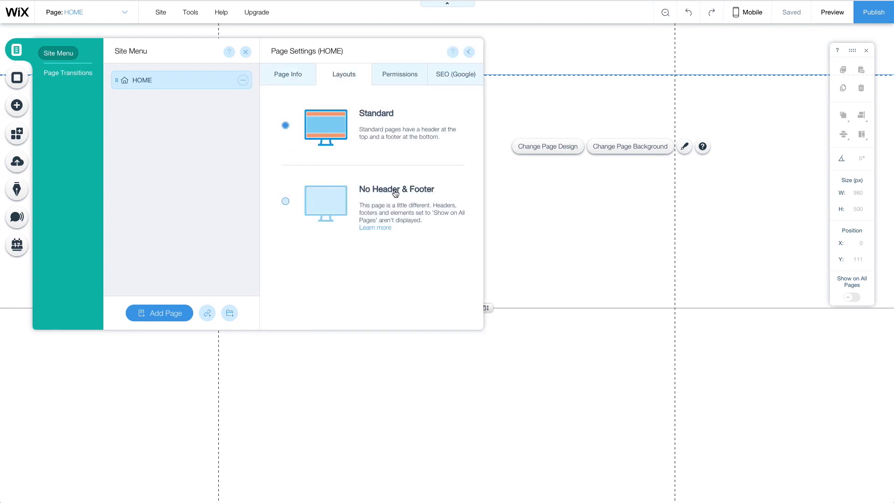
pyautogui.click(286, 202)
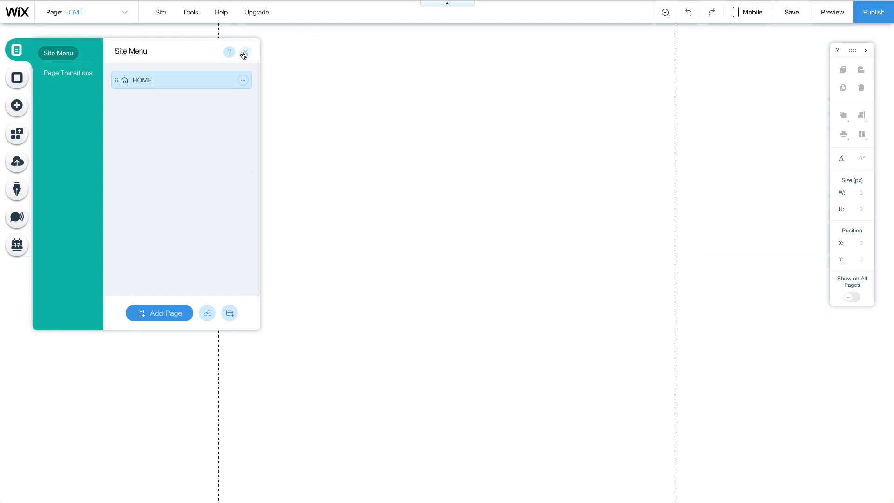
pyautogui.click(245, 52)
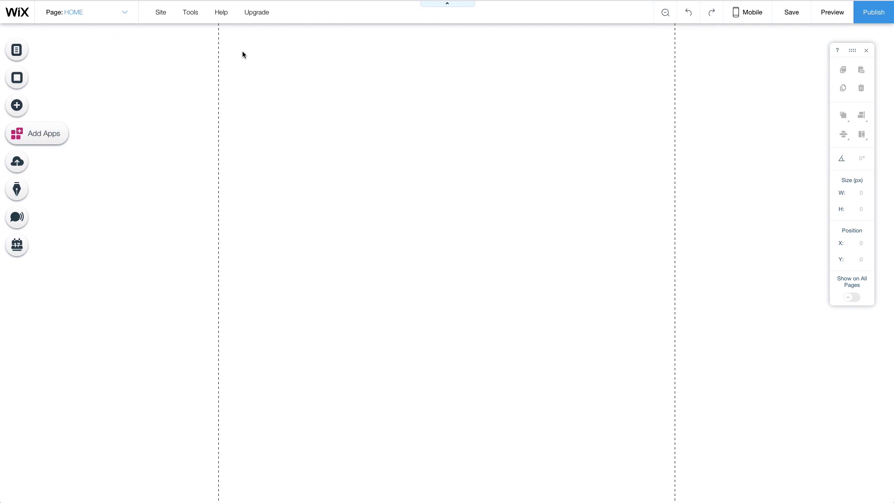
# Step: Add a blank strip to the page and set its Y position to 0 and its height to 1080 px
pyautogui.click(18, 104)
pyautogui.moveTo(50, 140)
pyautogui.moveTo(129, 174); pyautogui.dragTo(397, 215)
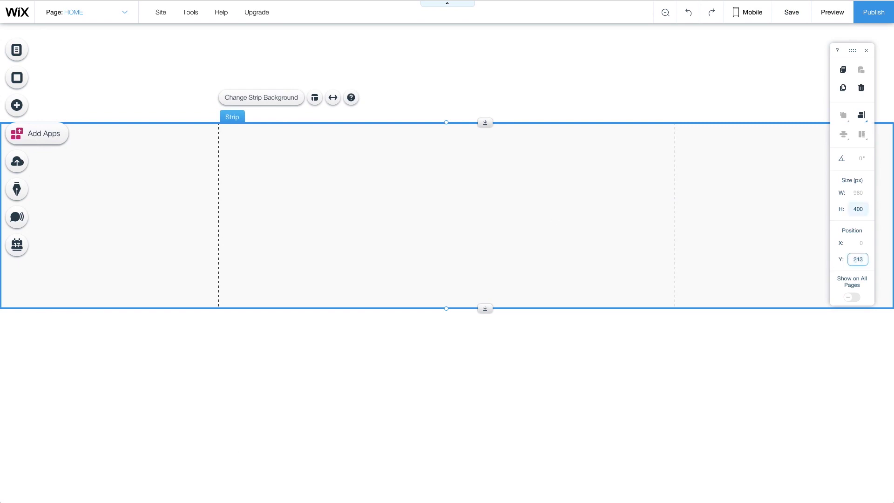
pyautogui.write('0')
pyautogui.press('Return')
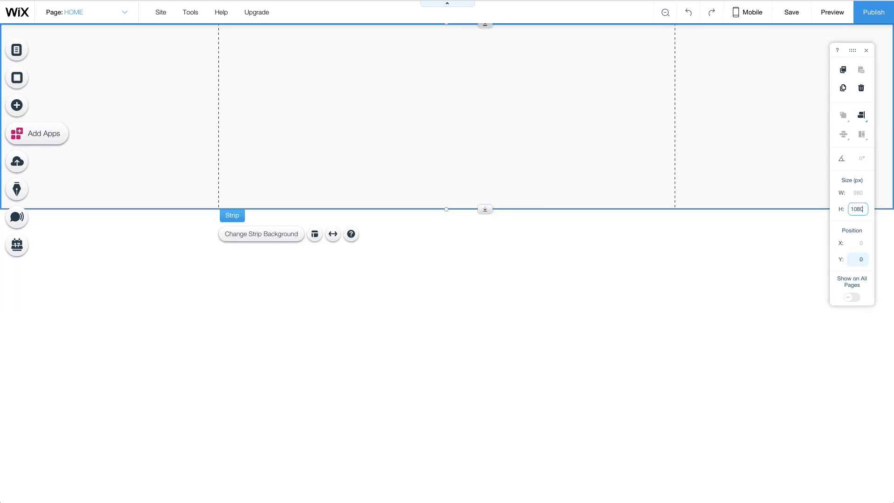
pyautogui.write('1080')
pyautogui.press('Return')
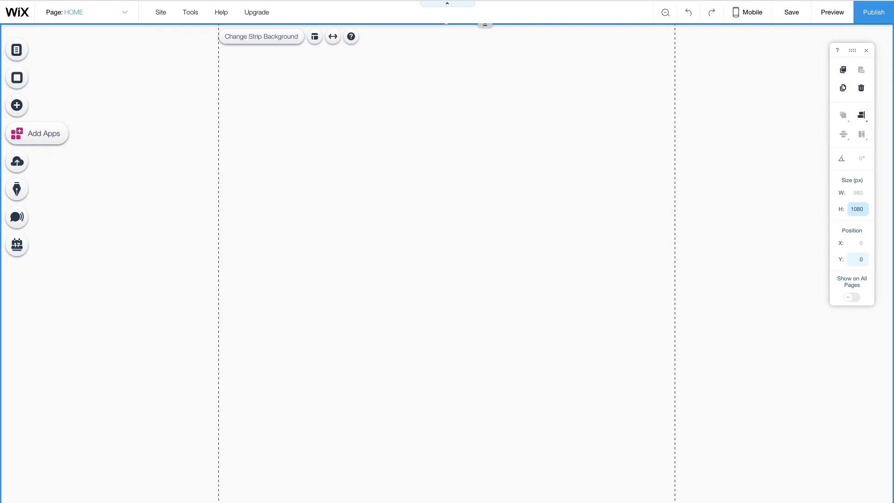
# Step: For the strip's background image, create a media folder named My Website and open it
pyautogui.click(397, 192)
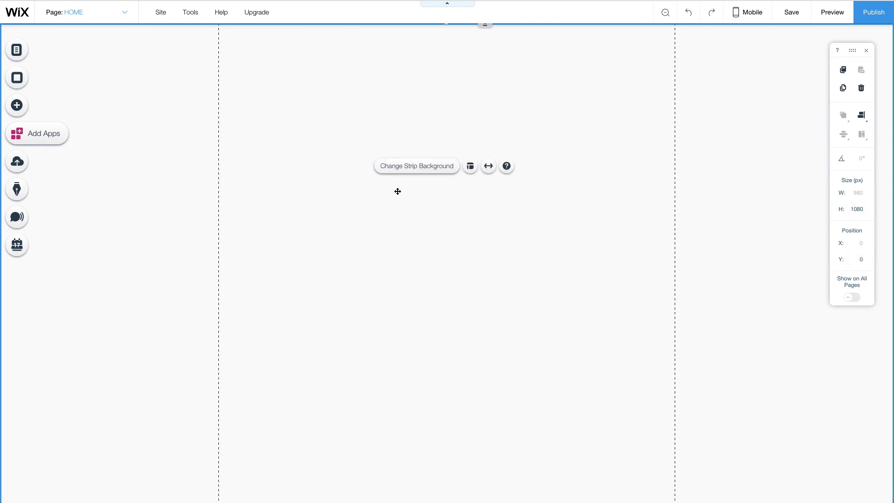
pyautogui.click(417, 174)
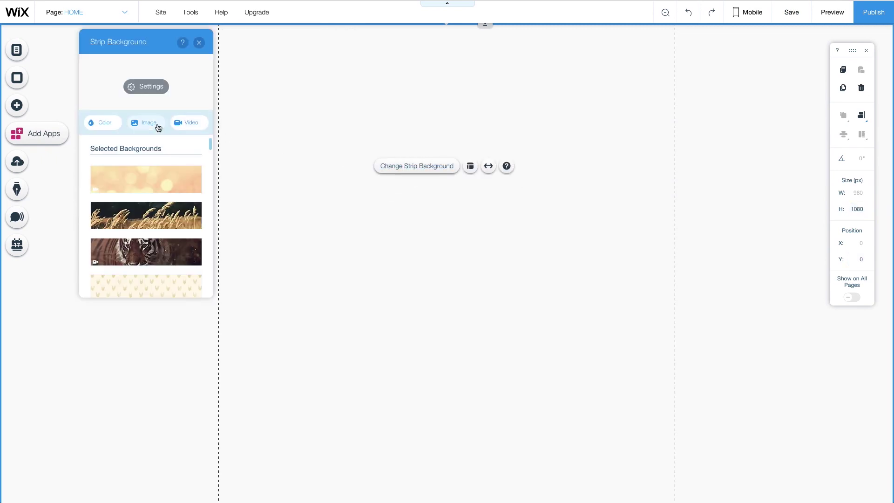
pyautogui.click(147, 124)
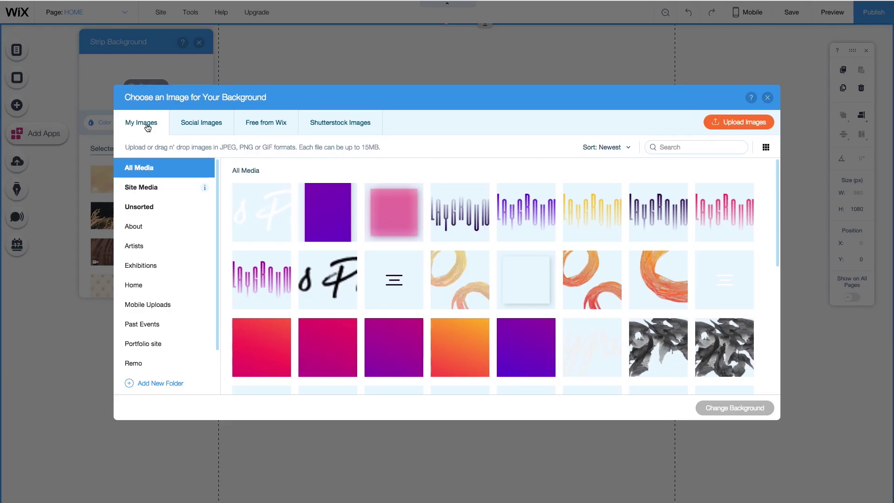
pyautogui.click(171, 383)
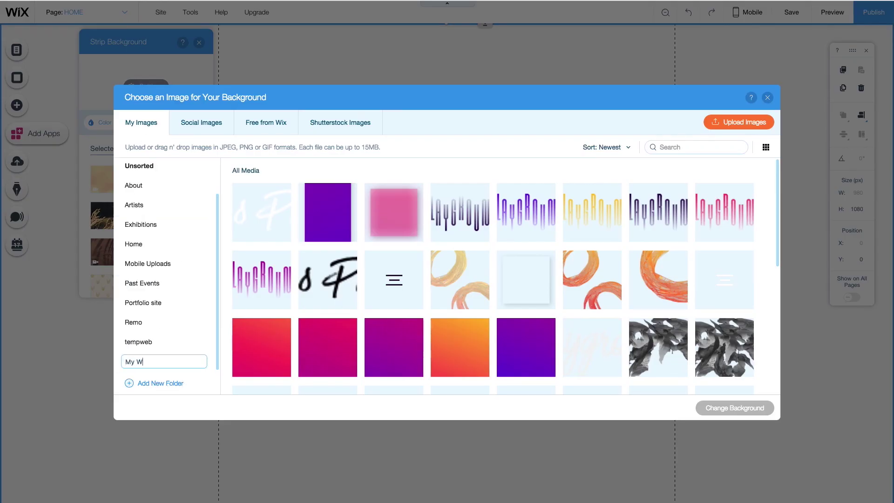
pyautogui.write('My Website')
pyautogui.press('Return')
pyautogui.click(149, 283)
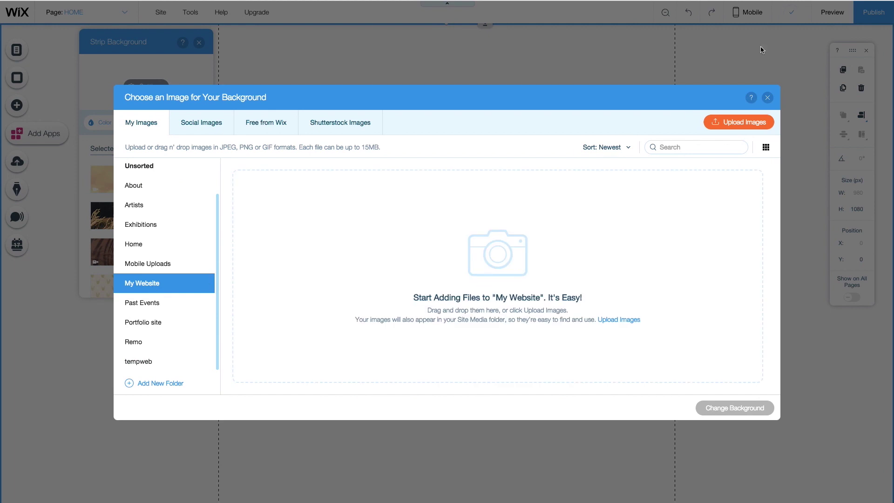
# Step: Upload the five BG_Strip PNG files into the My Website folder and apply BG_Strip_01.png as the strip background
pyautogui.doubleClick(857, 80)
pyautogui.doubleClick(381, 88)
pyautogui.moveTo(371, 137); pyautogui.dragTo(575, 293)
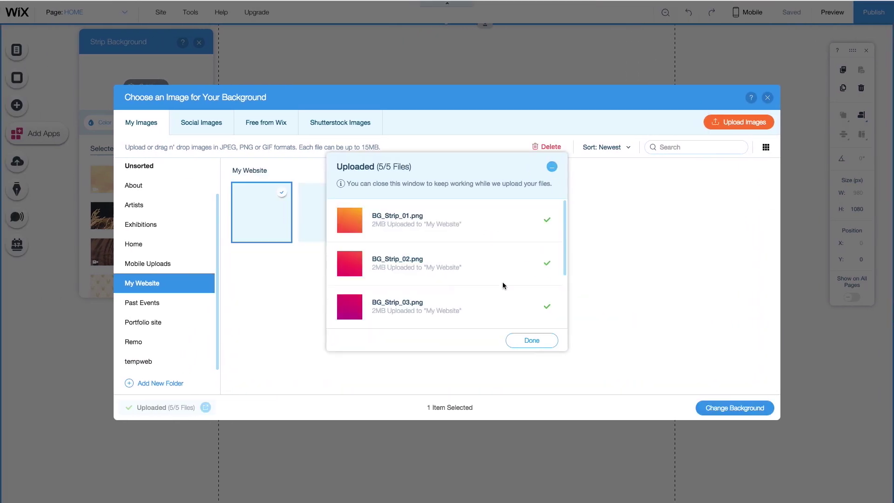
pyautogui.click(528, 343)
pyautogui.click(752, 407)
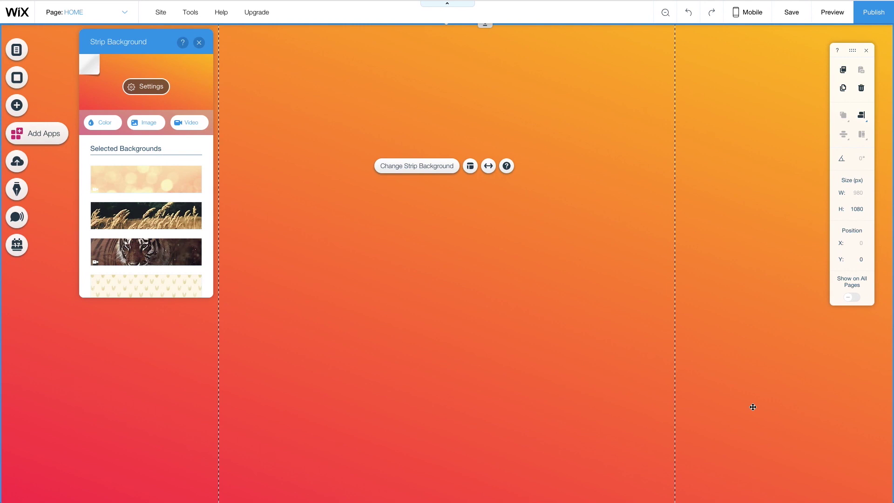
# Step: Set the strip's stretch margins to 30 px
pyautogui.click(421, 223)
pyautogui.click(513, 199)
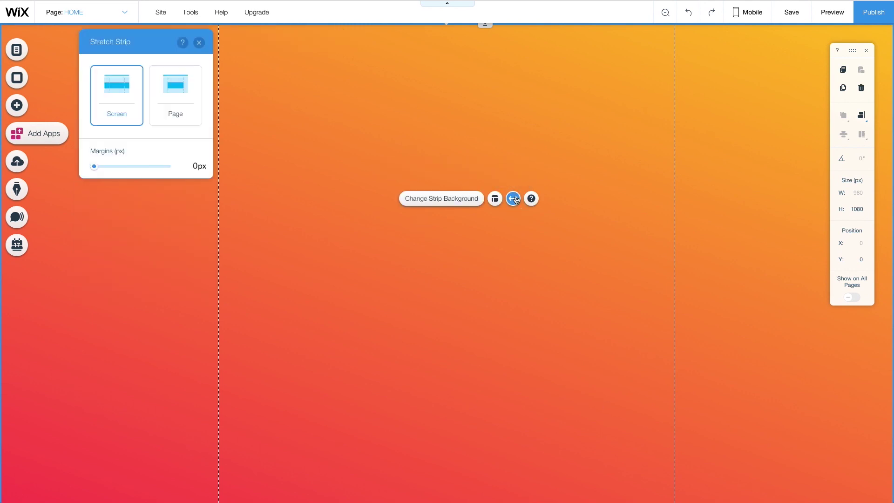
pyautogui.moveTo(94, 171); pyautogui.dragTo(149, 174)
pyautogui.click(197, 166)
pyautogui.write('30')
pyautogui.press('Return')
pyautogui.click(273, 182)
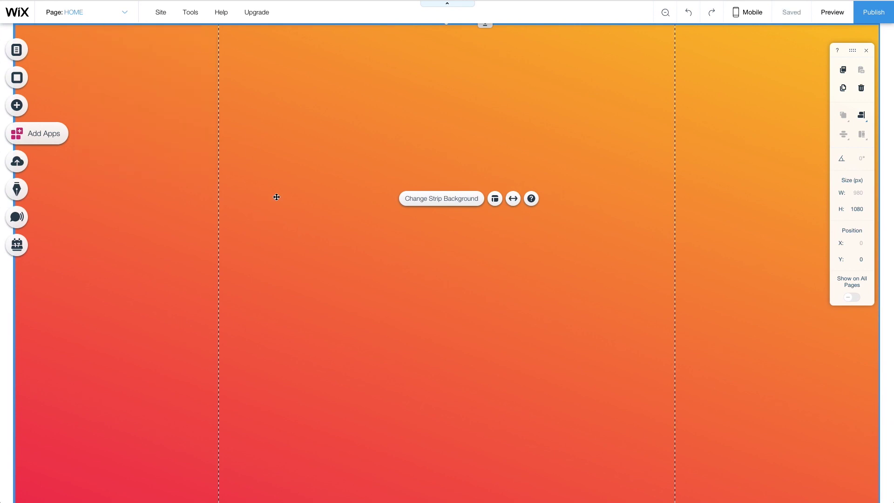
# Step: Duplicate the first strip and position the copy directly below it at Y 1080
pyautogui.click(277, 196)
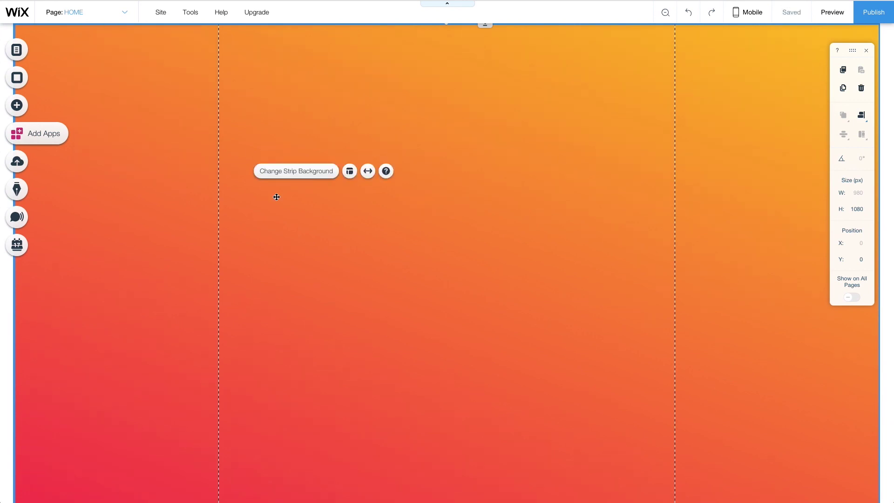
pyautogui.moveTo(477, 192); pyautogui.dragTo(489, 286)
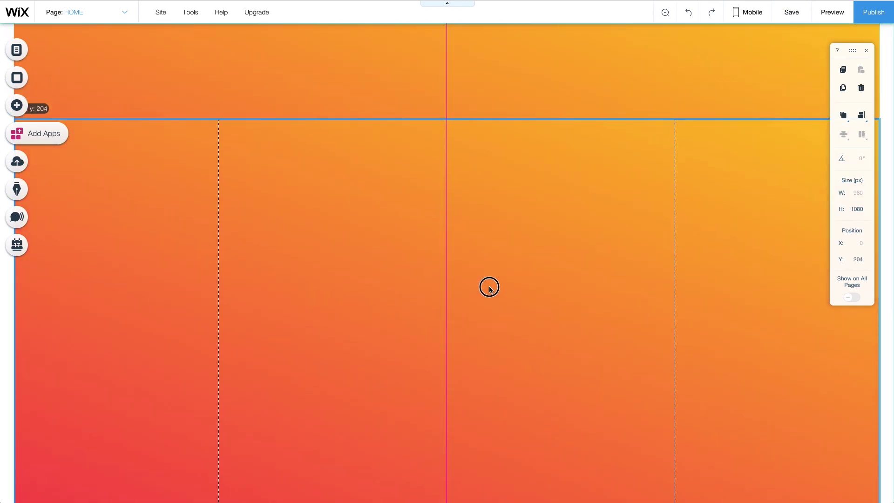
pyautogui.click(483, 154)
pyautogui.press('Return')
pyautogui.scroll(-7, 609, 326)
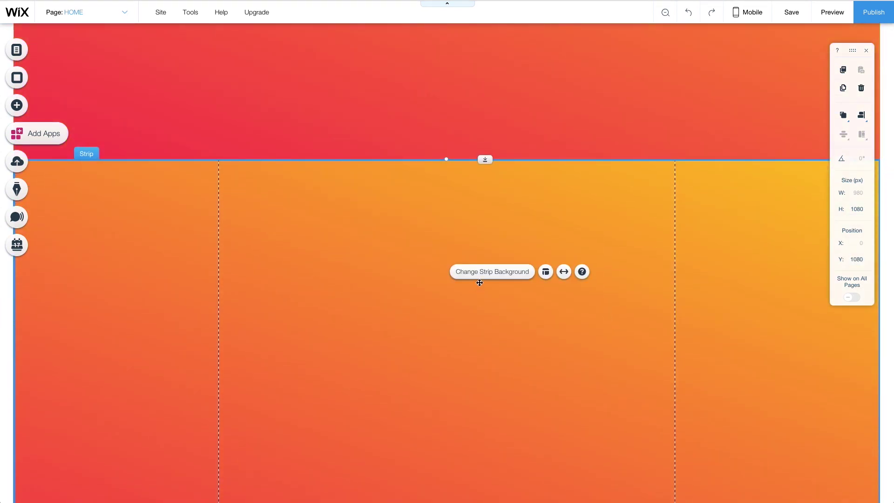
# Step: Change the second strip's background to BG_Strip_02.png from the My Website folder
pyautogui.click(490, 273)
pyautogui.click(788, 254)
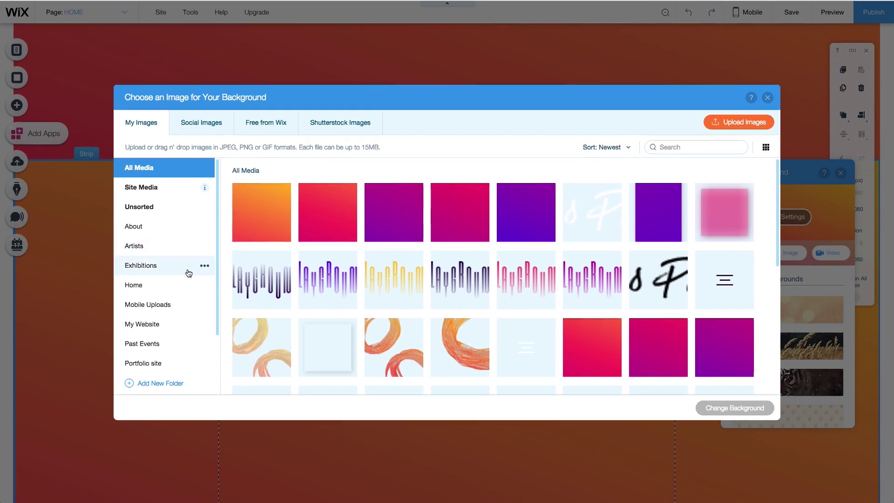
pyautogui.click(148, 324)
pyautogui.click(333, 209)
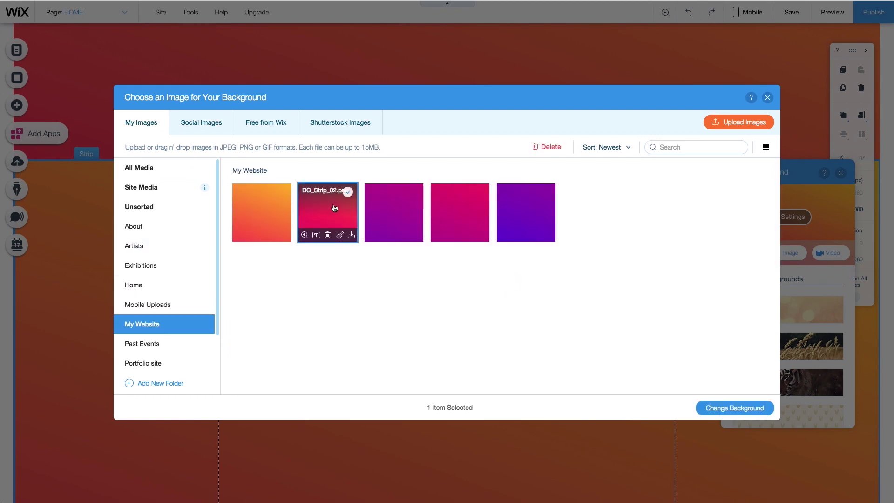
pyautogui.click(738, 407)
# Step: Duplicate the second strip and stack the copy directly beneath it
pyautogui.click(317, 205)
pyautogui.moveTo(325, 199); pyautogui.dragTo(329, 289)
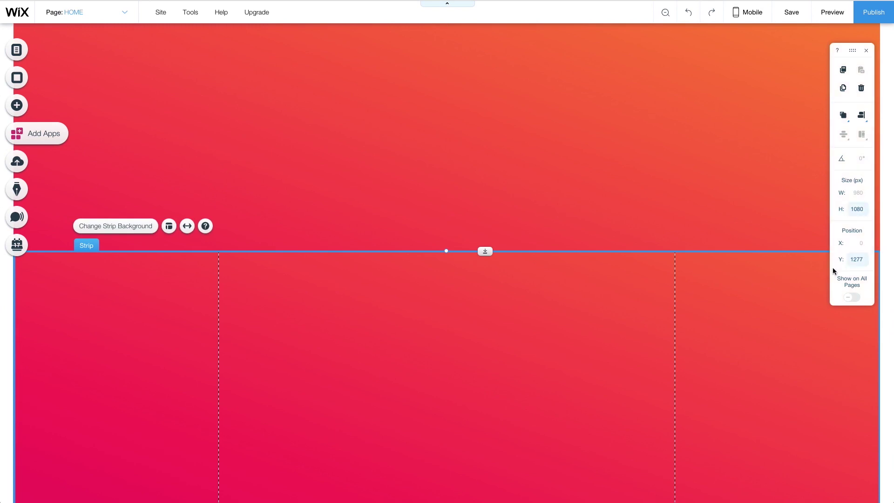
pyautogui.click(859, 263)
pyautogui.write('2141')
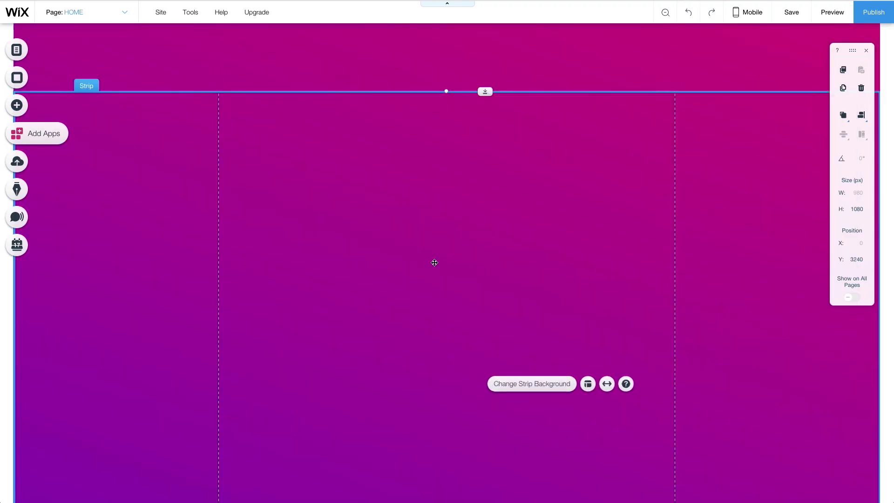
# Step: Place the fifth strip copy at Y 4320 and replace its background with the last gradient slice
pyautogui.click(852, 258)
pyautogui.write('3417')
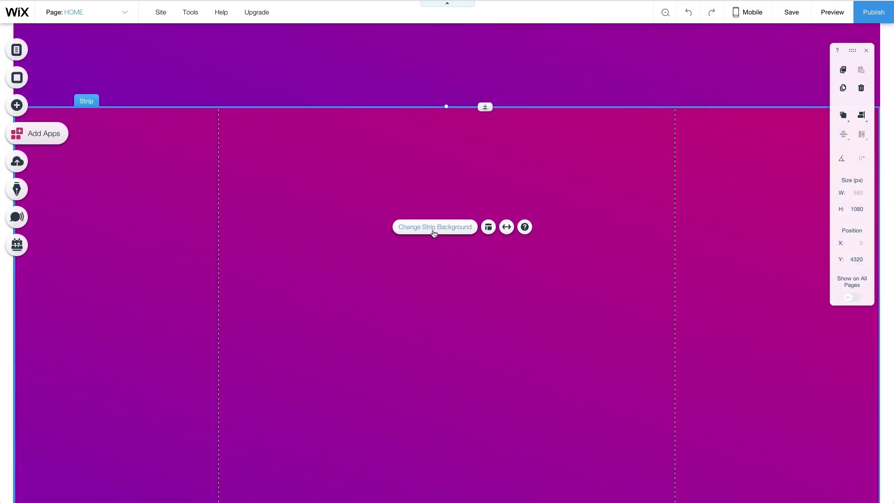
pyautogui.click(433, 229)
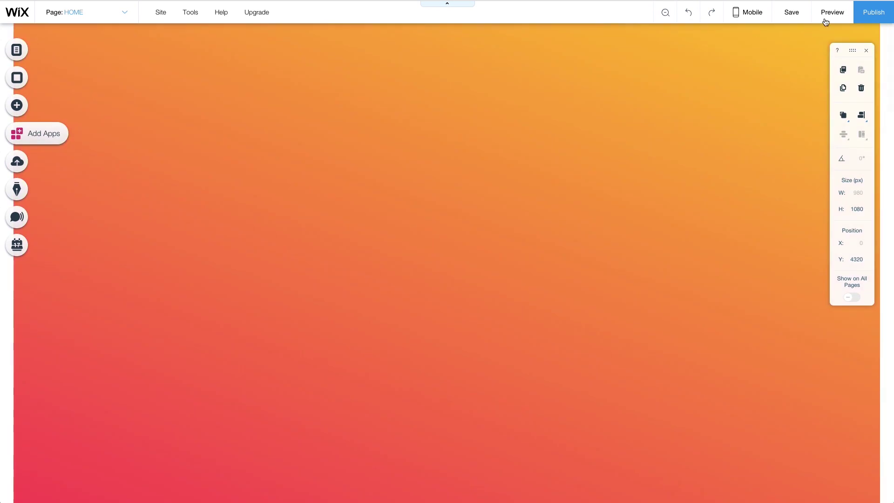
# Step: Preview the site and check the full gradient background from the first strip to the last
pyautogui.click(832, 13)
pyautogui.scroll(-10, 490, 261)
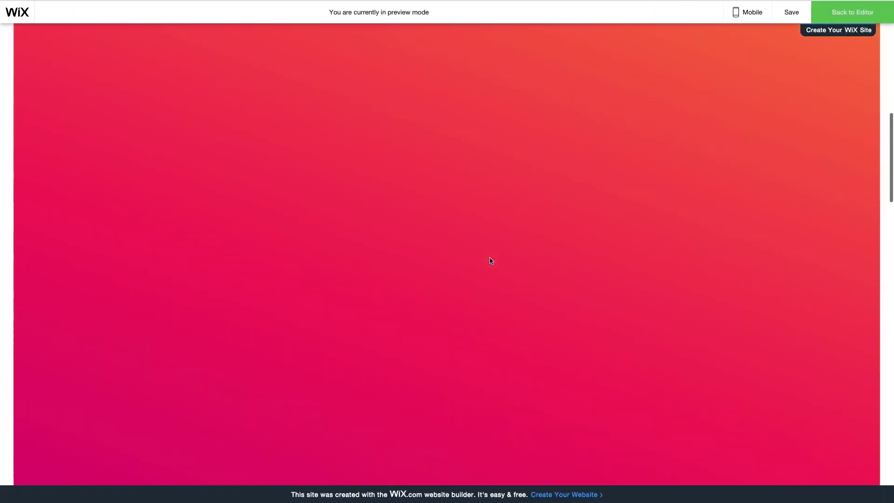
pyautogui.scroll(-5, 490, 261)
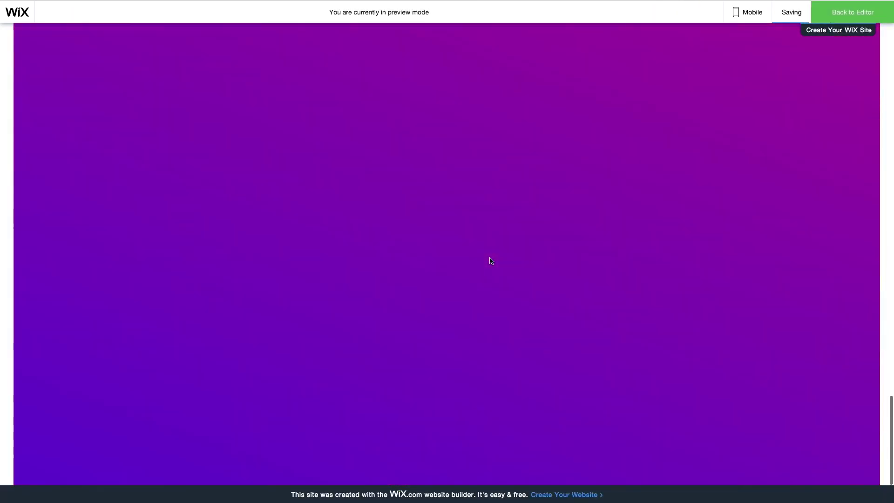
pyautogui.scroll(15, 491, 260)
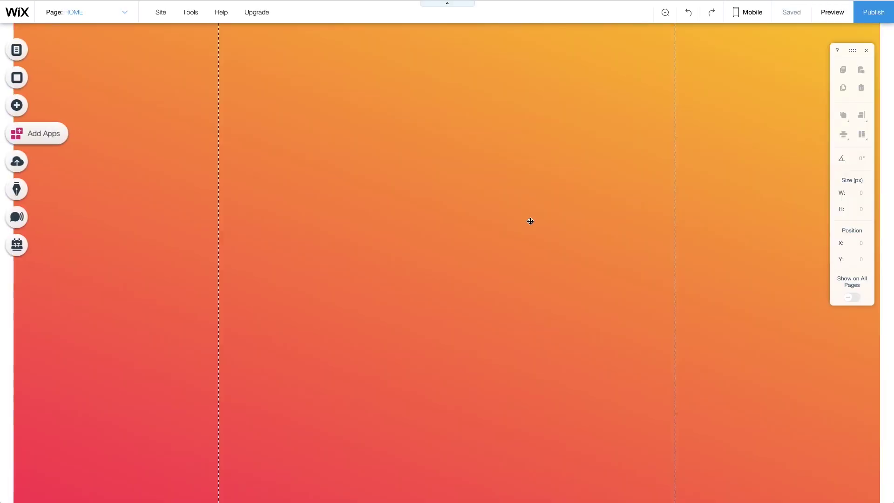
# Step: Duplicate the first strip and open the My Website image folder for the copy's background
pyautogui.click(343, 99)
pyautogui.click(129, 56)
pyautogui.click(788, 175)
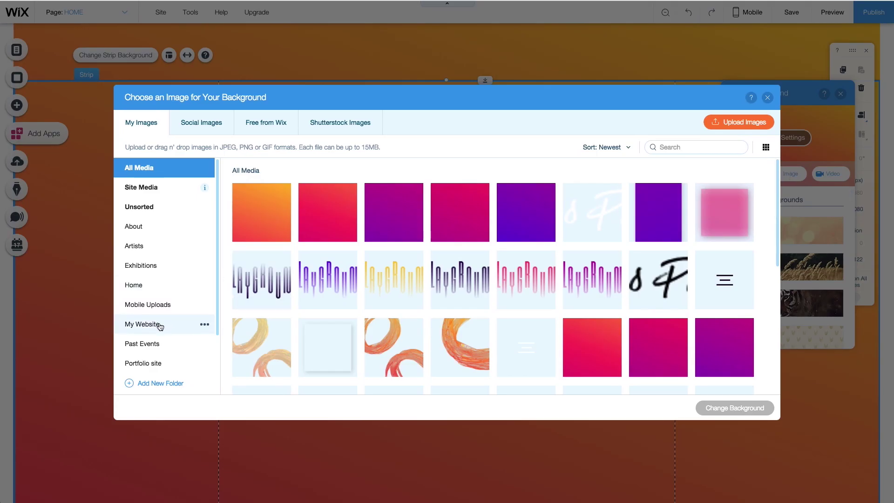
pyautogui.click(142, 324)
# Step: Look through the Playground Typography images on the computer and upload all five PNG files to the My Website folder
pyautogui.doubleClick(865, 85)
pyautogui.doubleClick(424, 85)
pyautogui.press('space')
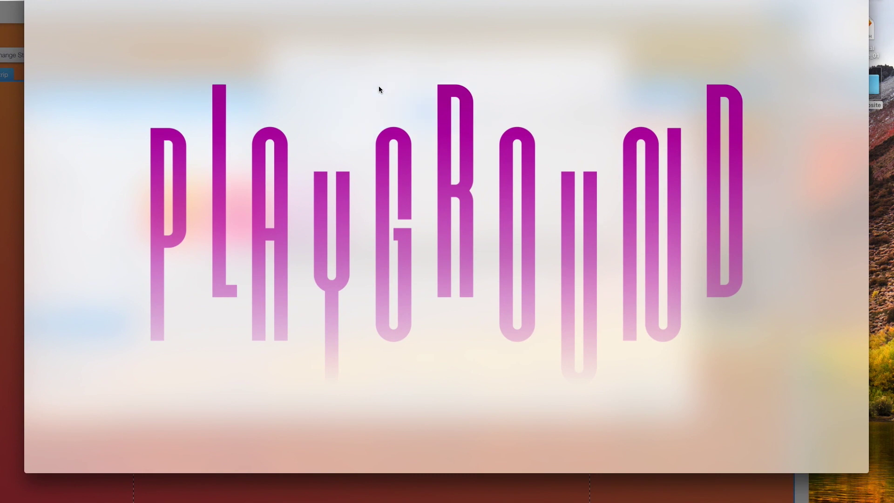
pyautogui.press('Right')
pyautogui.press('Right')
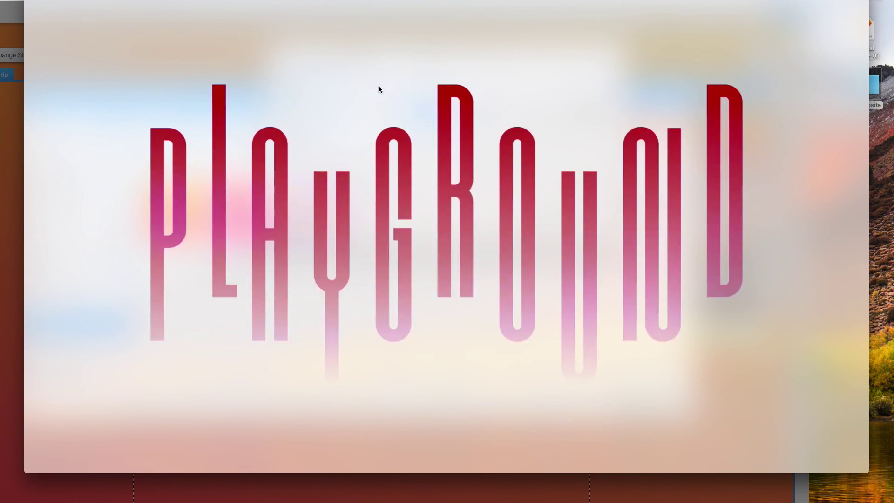
pyautogui.press('Right')
pyautogui.press('space')
pyautogui.moveTo(365, 144); pyautogui.dragTo(543, 303)
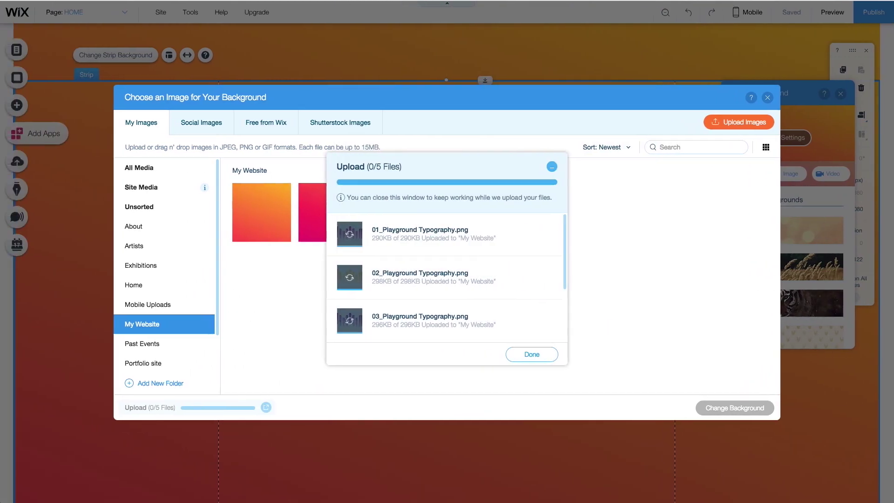
pyautogui.click(531, 339)
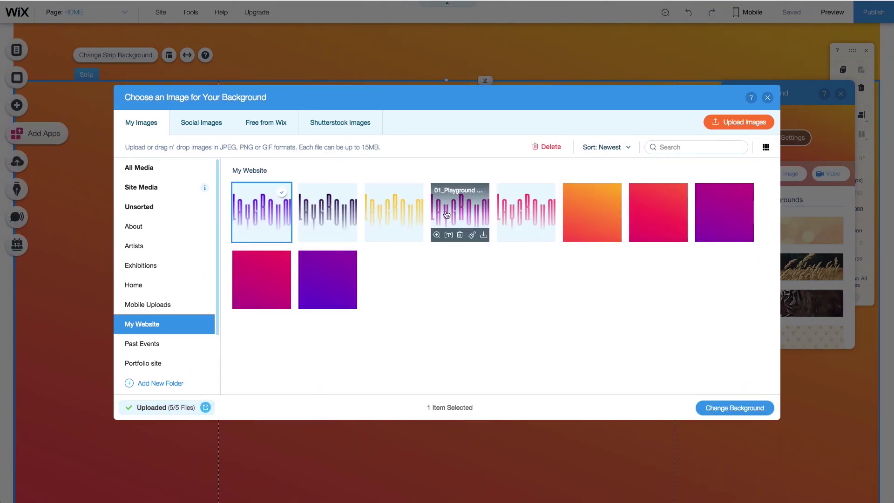
# Step: Use the purple 01_Playground Typography image as the strip copy's background and set the color behind the image to 0%
pyautogui.click(477, 212)
pyautogui.click(716, 407)
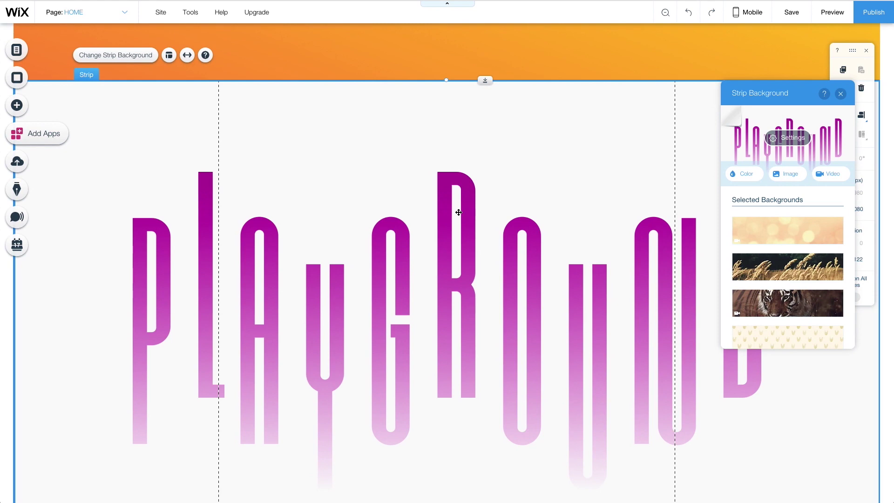
pyautogui.click(789, 138)
pyautogui.moveTo(782, 192); pyautogui.dragTo(728, 197)
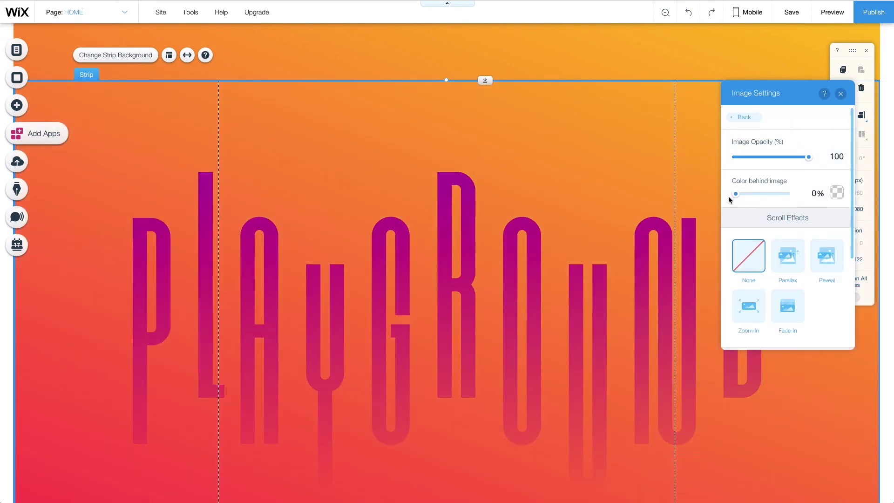
# Step: Apply the Reveal scroll effect to the lettering strip's background and check it in a site preview
pyautogui.click(827, 259)
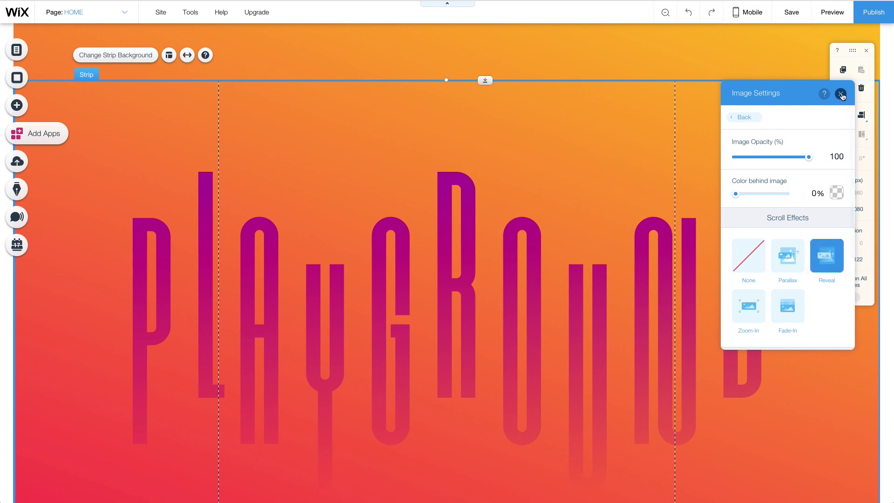
pyautogui.click(841, 93)
pyautogui.click(832, 12)
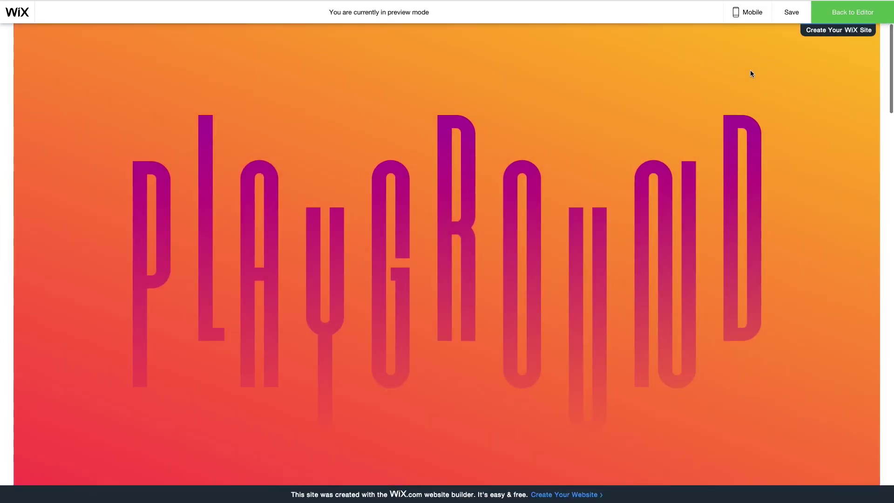
pyautogui.click(831, 21)
# Step: Duplicate the first PLAYGROUND lettering strip and place the copy at Y 1080
pyautogui.click(540, 201)
pyautogui.moveTo(446, 165); pyautogui.dragTo(447, 194)
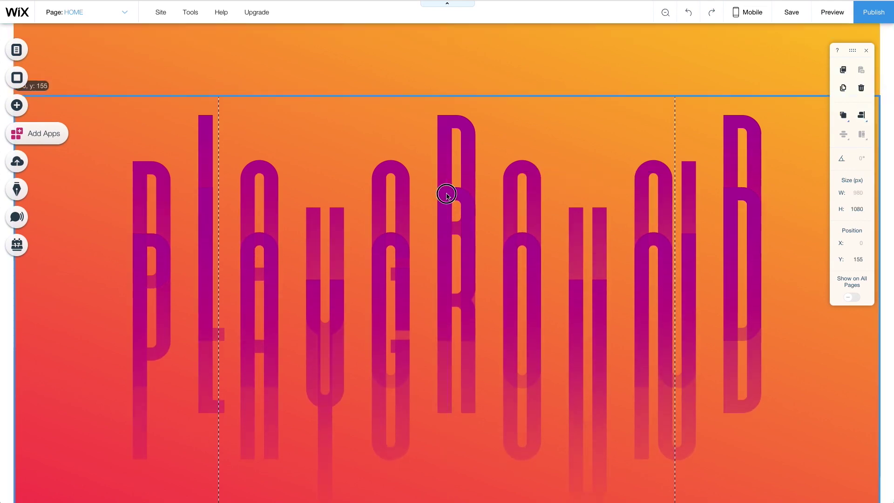
pyautogui.click(857, 260)
pyautogui.write('108')
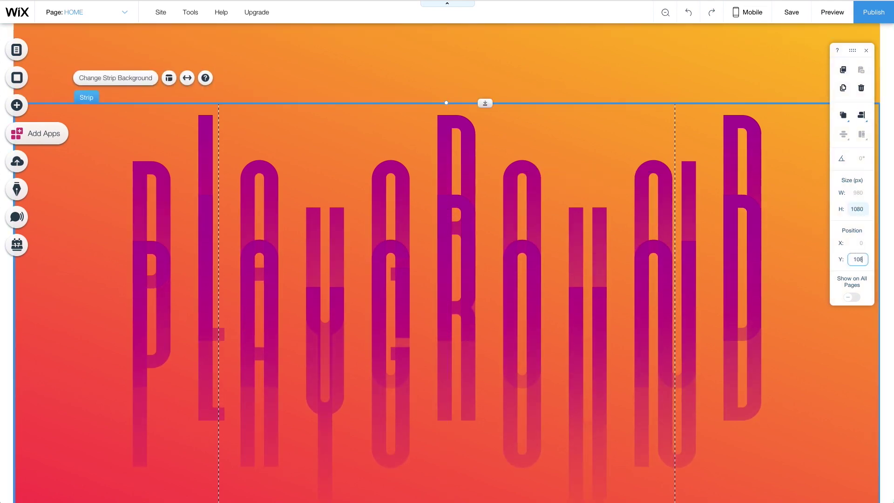
pyautogui.write('0')
pyautogui.press('Return')
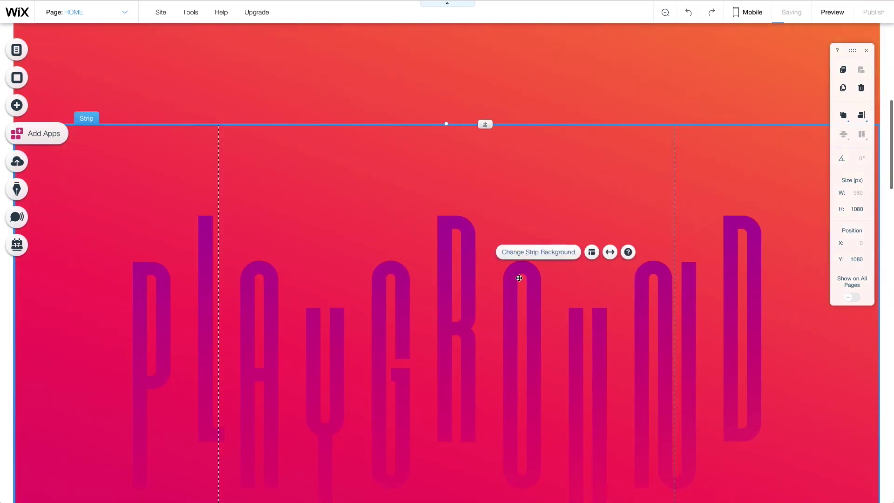
# Step: Replace the second lettering strip's background with the yellow PLAYGROUND image and place a copy of the strip at Y 2160
pyautogui.click(538, 252)
pyautogui.click(790, 217)
pyautogui.click(735, 408)
pyautogui.click(465, 279)
pyautogui.scroll(-2, 448, 275)
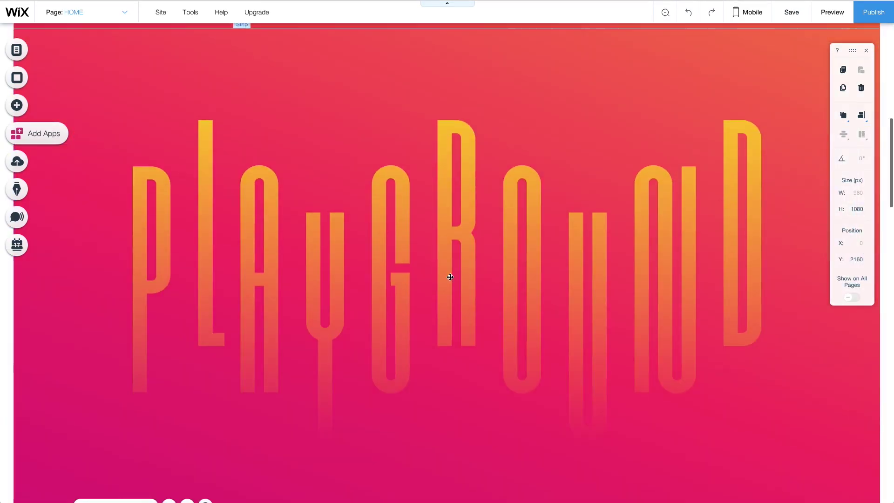
# Step: Replace the third lettering strip's background with the blue PLAYGROUND image
pyautogui.doubleClick(433, 263)
pyautogui.click(789, 176)
pyautogui.click(734, 408)
pyautogui.scroll(3, 423, 261)
pyautogui.scroll(-2, 622, 275)
# Step: Replace the fourth lettering strip's background with the pink-red PLAYGROUND image and place a copy of the strip at Y 4320
pyautogui.click(789, 203)
pyautogui.click(738, 407)
pyautogui.click(547, 309)
pyautogui.scroll(-2, 437, 252)
pyautogui.scroll(2, 437, 251)
pyautogui.scroll(3, 565, 247)
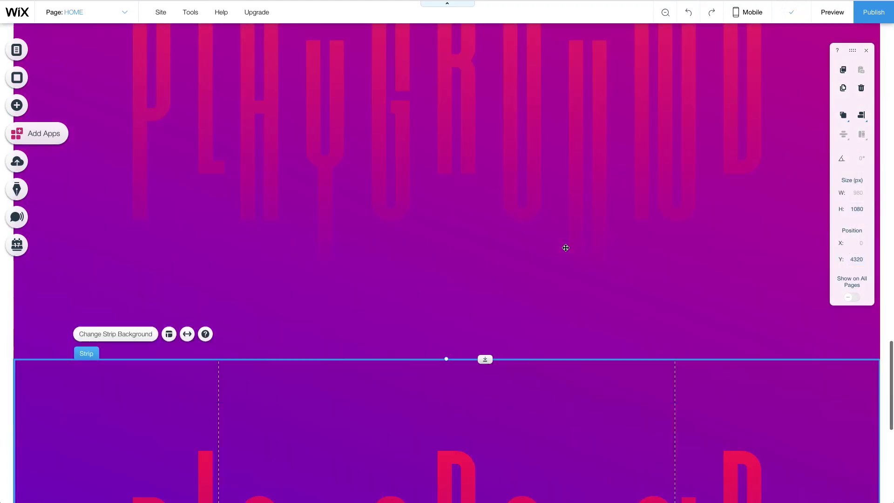
# Step: Replace the fifth lettering strip's background with the dark navy PLAYGROUND image
pyautogui.scroll(-3, 565, 247)
pyautogui.click(116, 74)
pyautogui.click(787, 194)
pyautogui.click(735, 408)
pyautogui.scroll(-1, 604, 299)
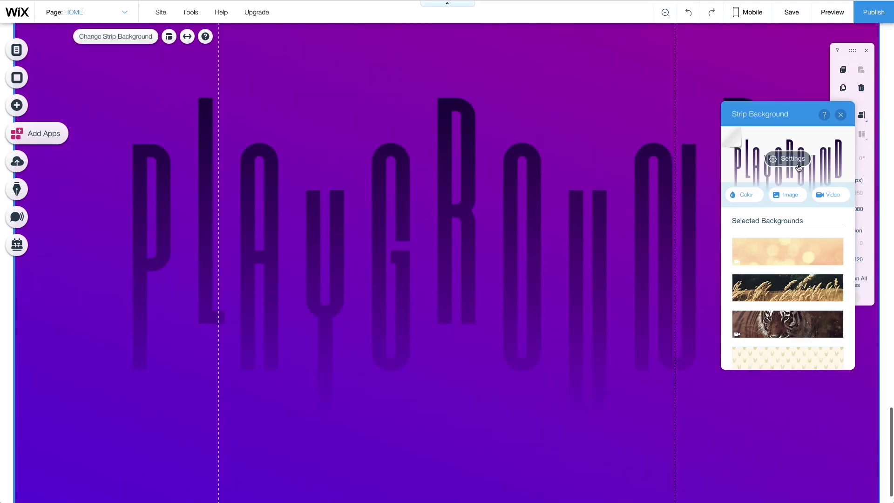
pyautogui.click(514, 215)
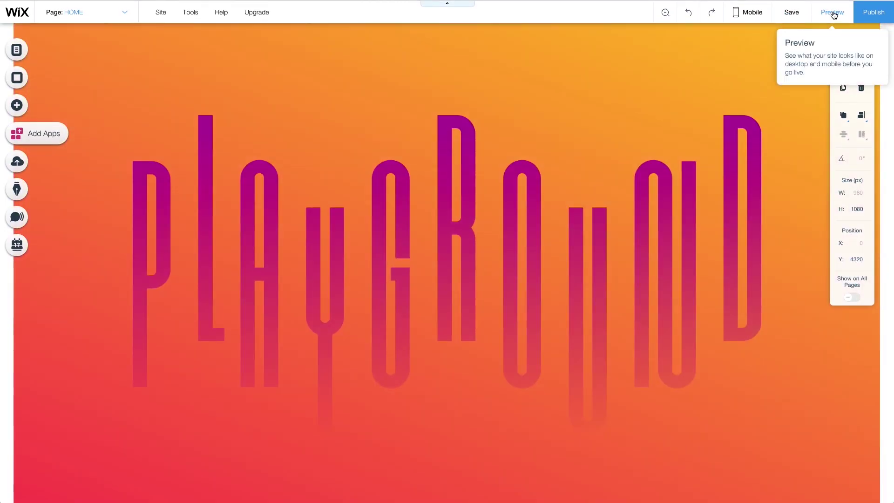
# Step: Preview the site and check the PLAYGROUND lettering reveal across all five strips
pyautogui.click(832, 13)
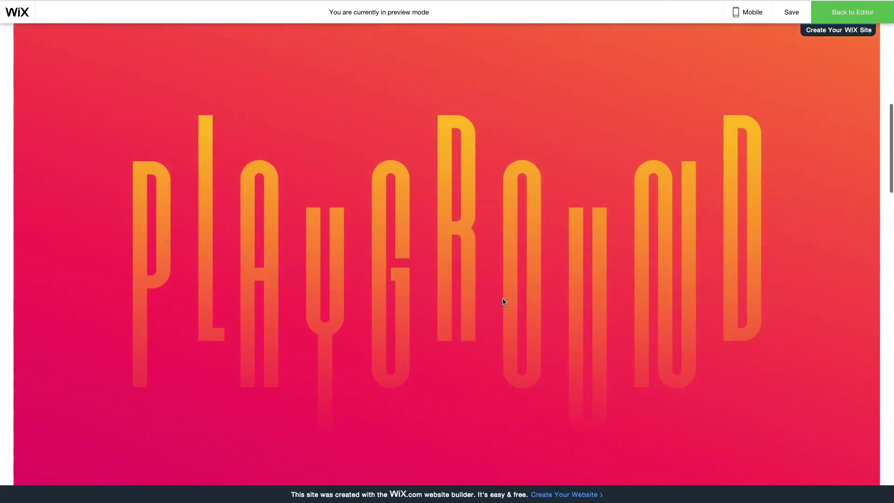
pyautogui.scroll(-10, 502, 301)
pyautogui.scroll(-5, 502, 302)
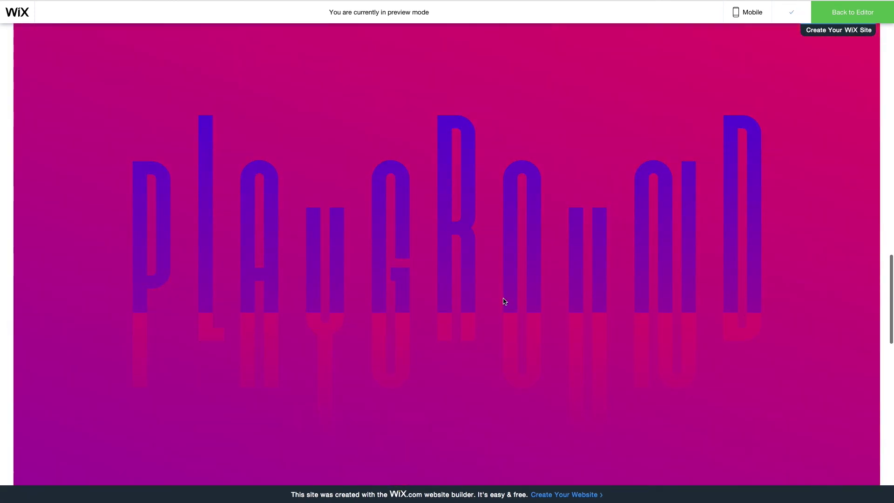
pyautogui.scroll(15, 504, 302)
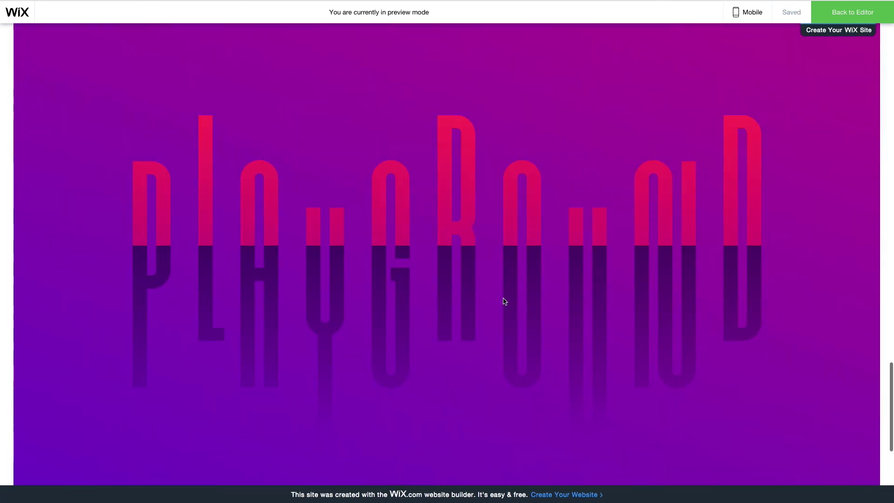
pyautogui.scroll(5, 505, 302)
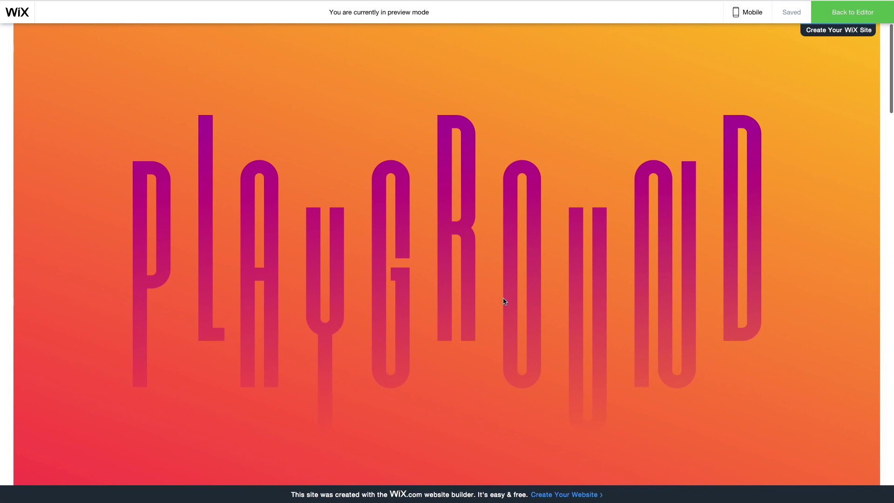
pyautogui.click(842, 13)
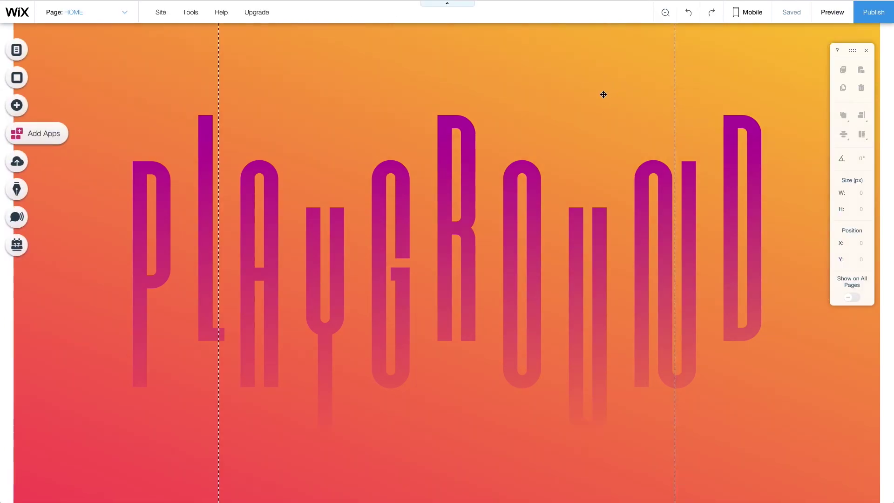
# Step: Add a white box above the first PLAYGROUND lettering and size it 2500 px wide by 30 px high
pyautogui.click(17, 106)
pyautogui.moveTo(48, 124)
pyautogui.moveTo(105, 120); pyautogui.dragTo(396, 182)
pyautogui.click(858, 209)
pyautogui.write('30')
pyautogui.press('Tab')
pyautogui.write('2')
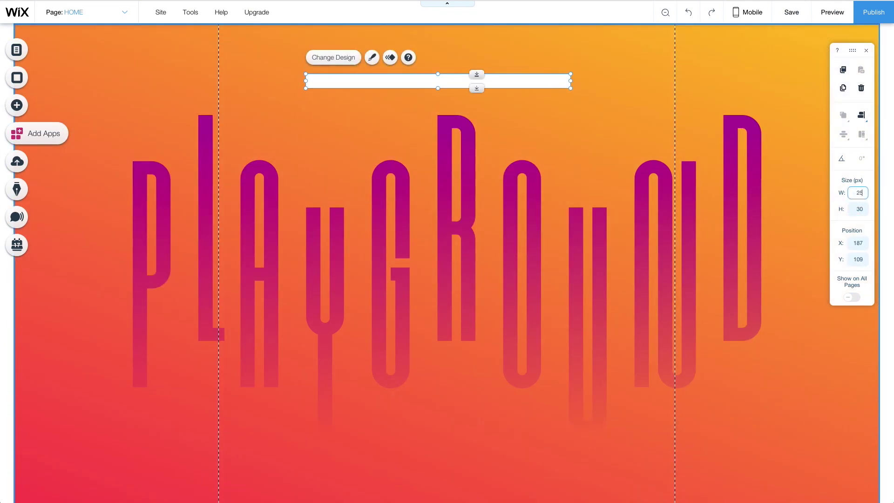
pyautogui.write('500')
pyautogui.press('Return')
# Step: Align the white box to the page center and pin it to the top center of the screen with a vertical offset of 0 px
pyautogui.click(862, 115)
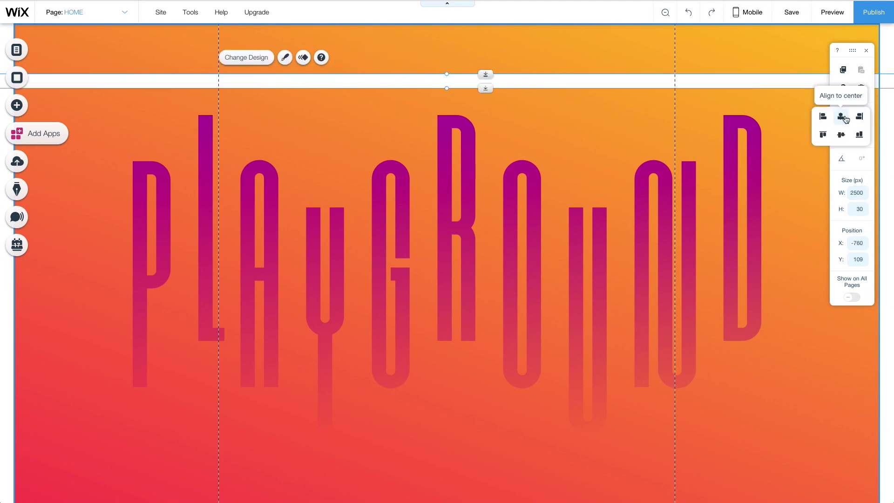
pyautogui.click(590, 80)
pyautogui.rightClick(564, 83)
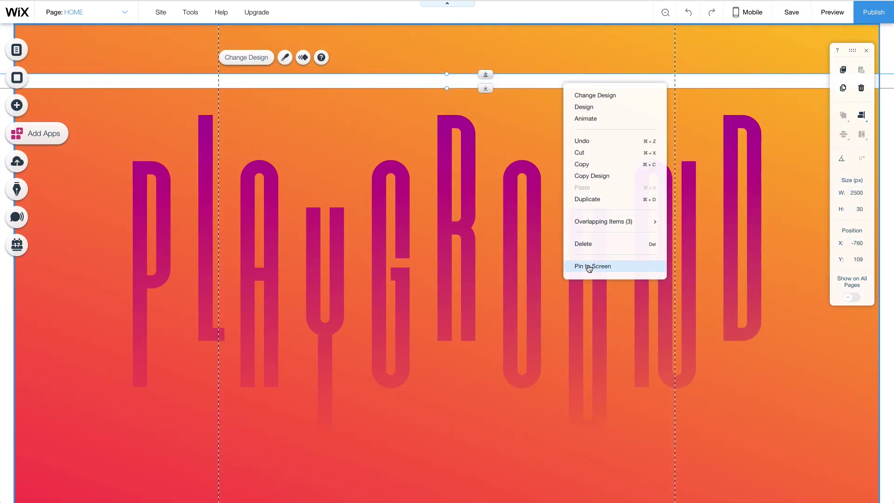
pyautogui.click(589, 264)
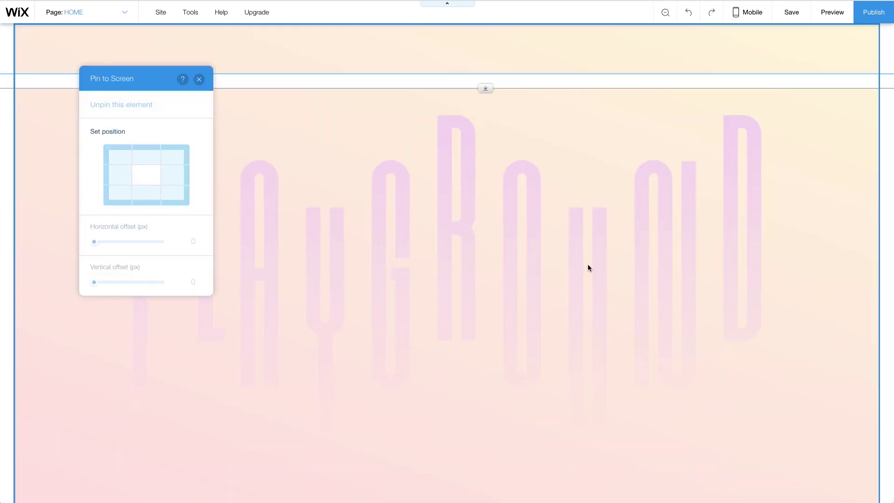
pyautogui.click(155, 159)
pyautogui.moveTo(99, 283)
pyautogui.mouseDown()
pyautogui.moveTo(113, 282)
pyautogui.moveTo(93, 283)
pyautogui.mouseUp()
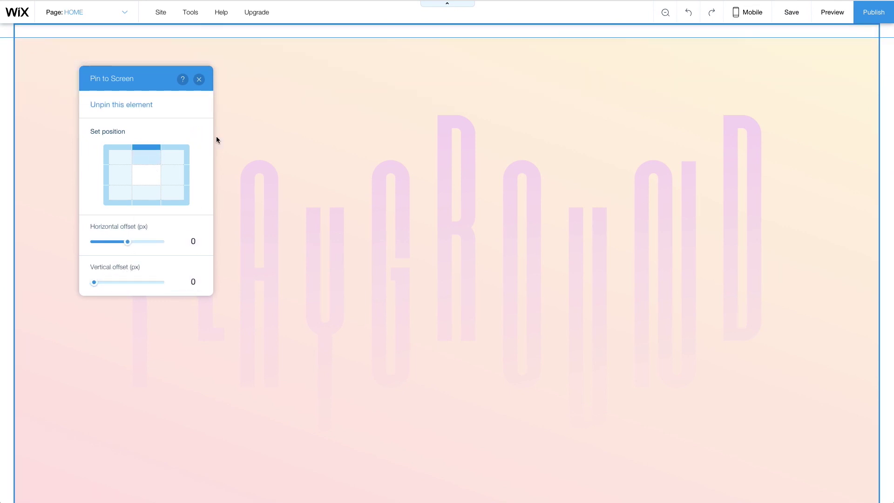
pyautogui.click(199, 79)
pyautogui.click(284, 89)
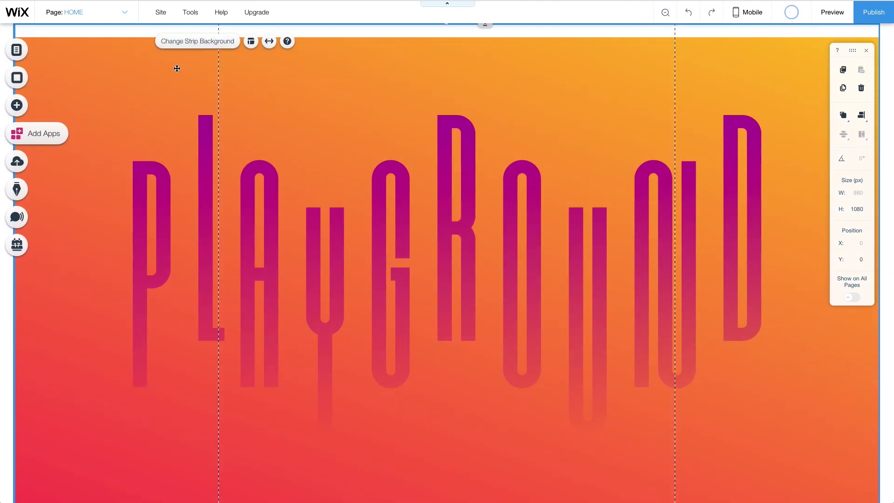
# Step: Add a second full-width white box 30 px high, pin it flush to the screen's bottom center, and preview the framed page
pyautogui.click(17, 104)
pyautogui.click(129, 111)
pyautogui.moveTo(448, 261); pyautogui.dragTo(449, 164)
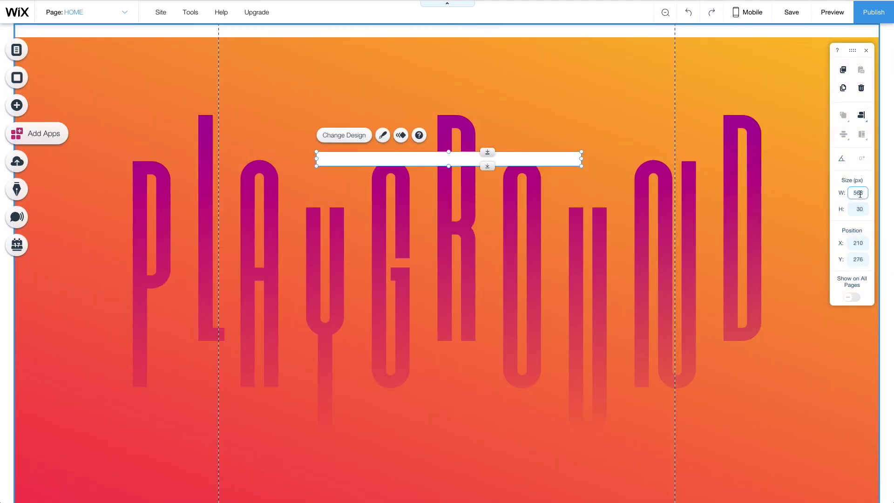
pyautogui.rightClick(515, 159)
pyautogui.click(535, 260)
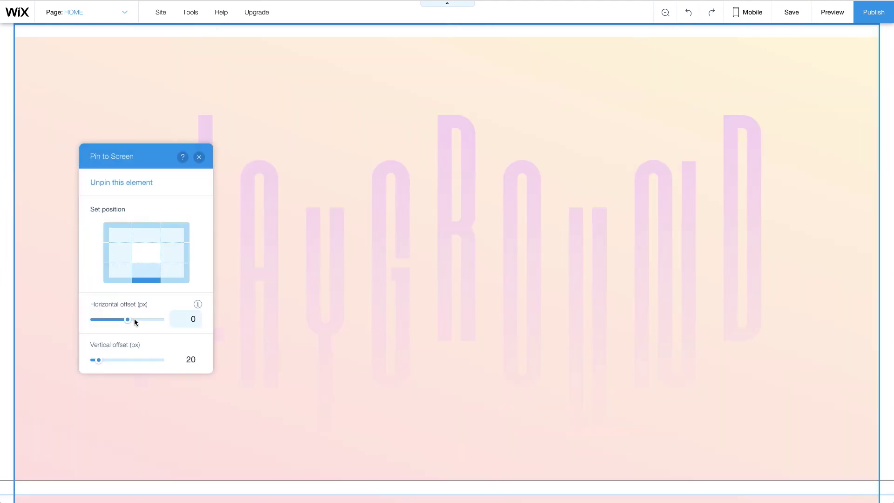
pyautogui.click(199, 153)
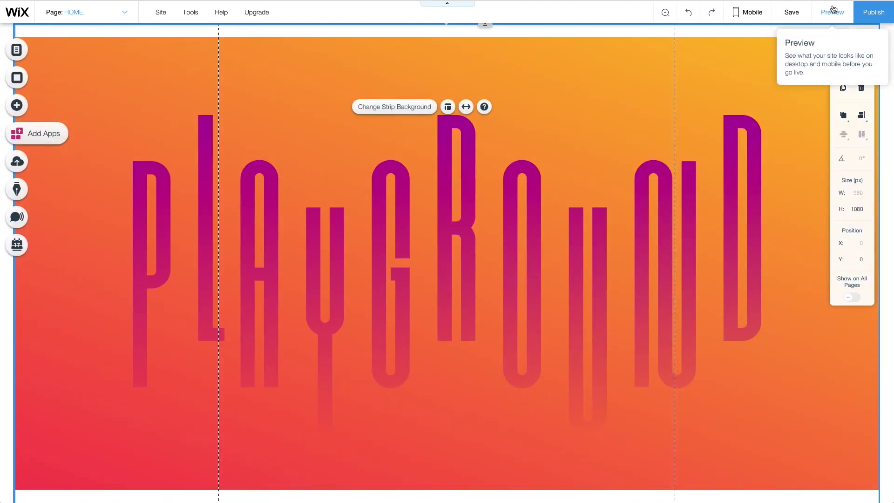
pyautogui.click(832, 12)
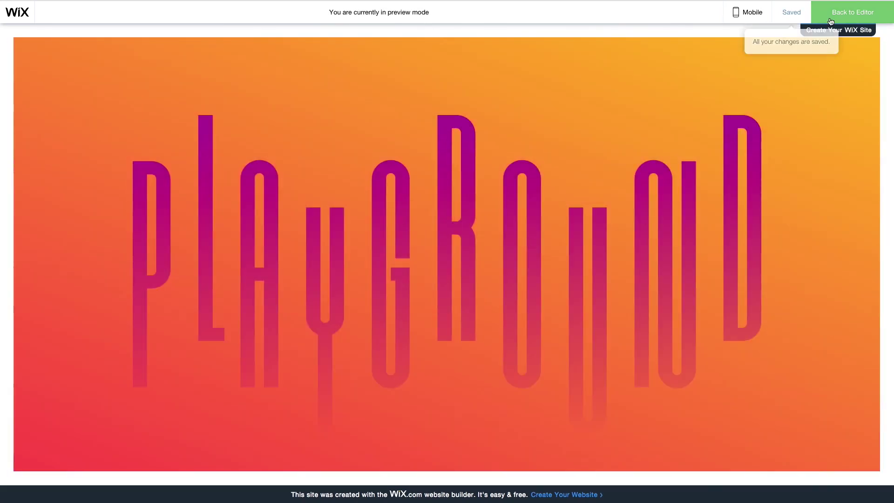
pyautogui.click(846, 13)
# Step: Open the list of overlapping items for the first PLAYGROUND strip
pyautogui.click(525, 236)
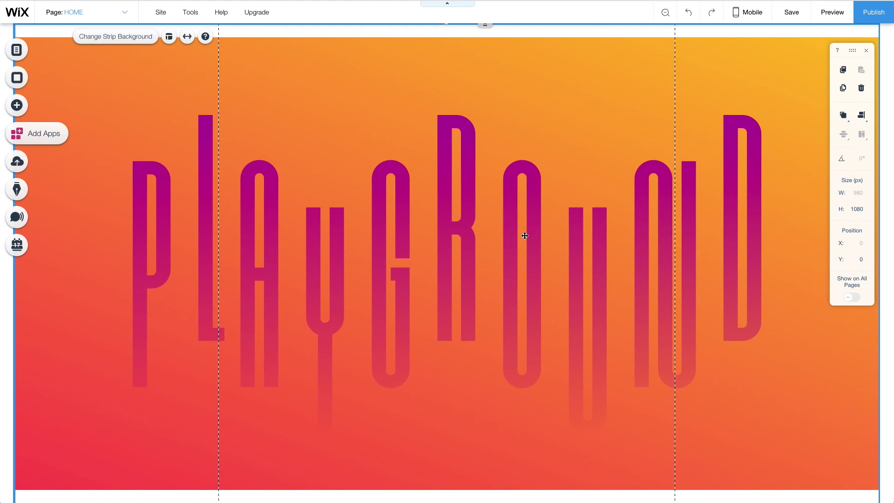
pyautogui.rightClick(524, 236)
pyautogui.moveTo(550, 385)
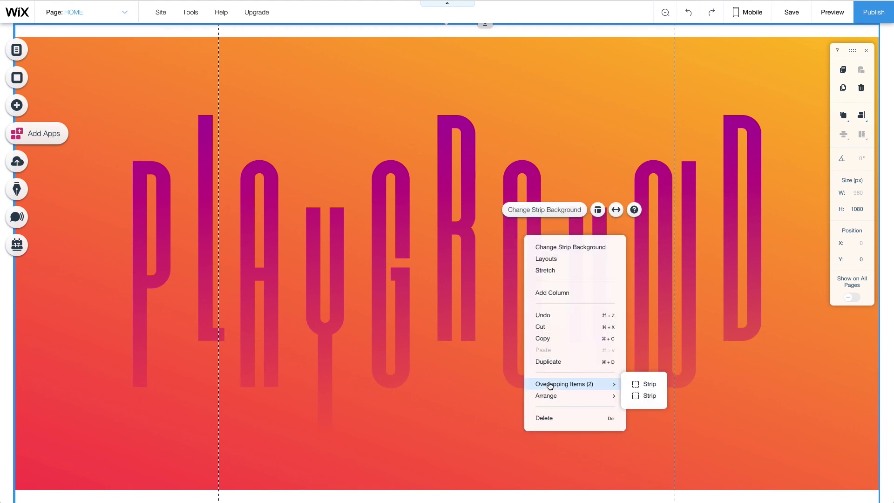